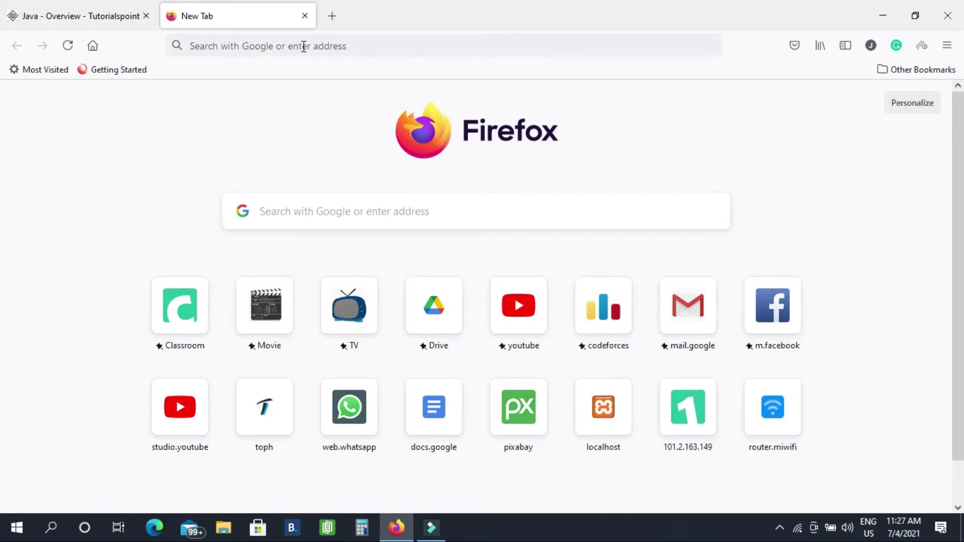
Step: Search Google for 'jdk download' and open Oracle's Java SE Development Kit 16 downloads page
left_click(299, 200)
type("jdk")
left_click(228, 103)
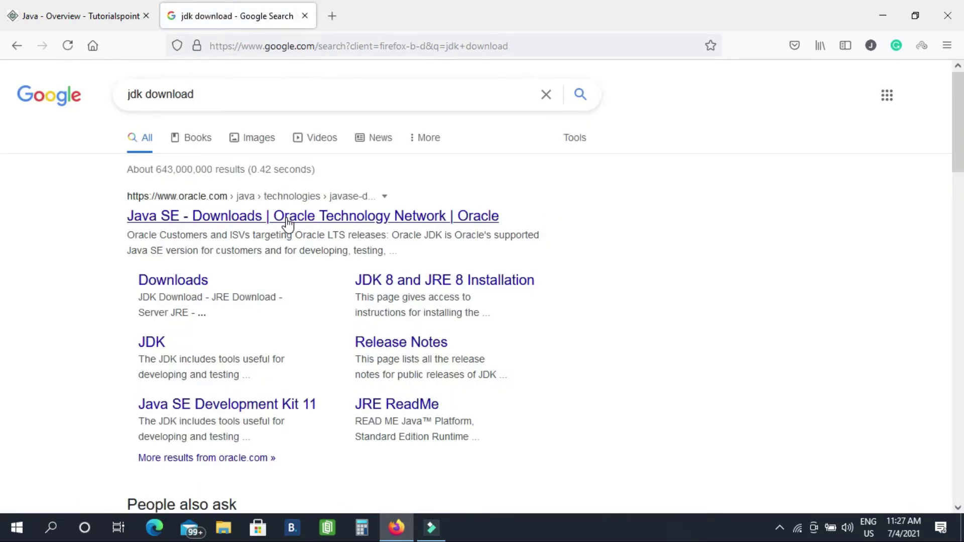
left_click(287, 223)
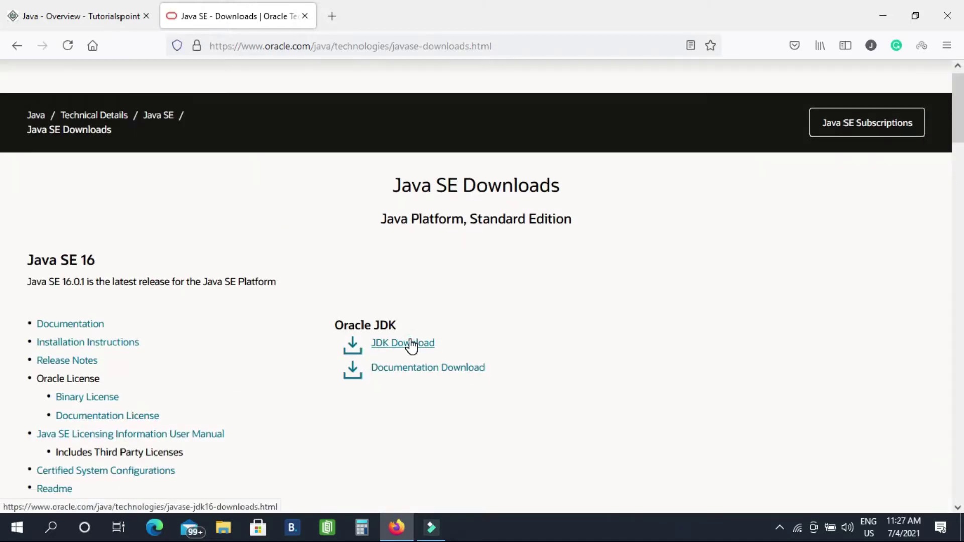
left_click(411, 344)
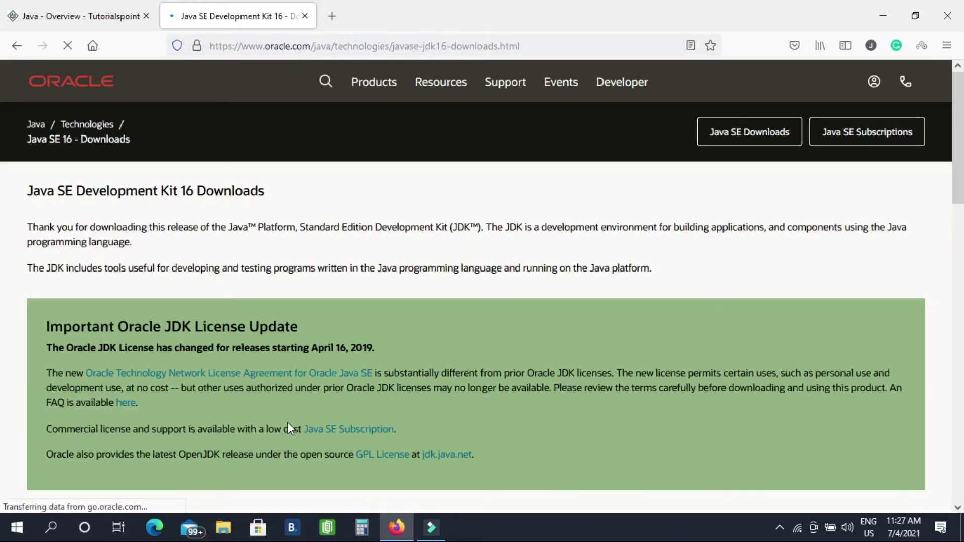
Step: Scroll to the Windows rows and pick the jdk-16.0.1_windows-x64_bin.exe installer (150.56 MB)
scroll(283, 420, "down", 6)
scroll(281, 420, "down", 4)
scroll(281, 421, "down", 8)
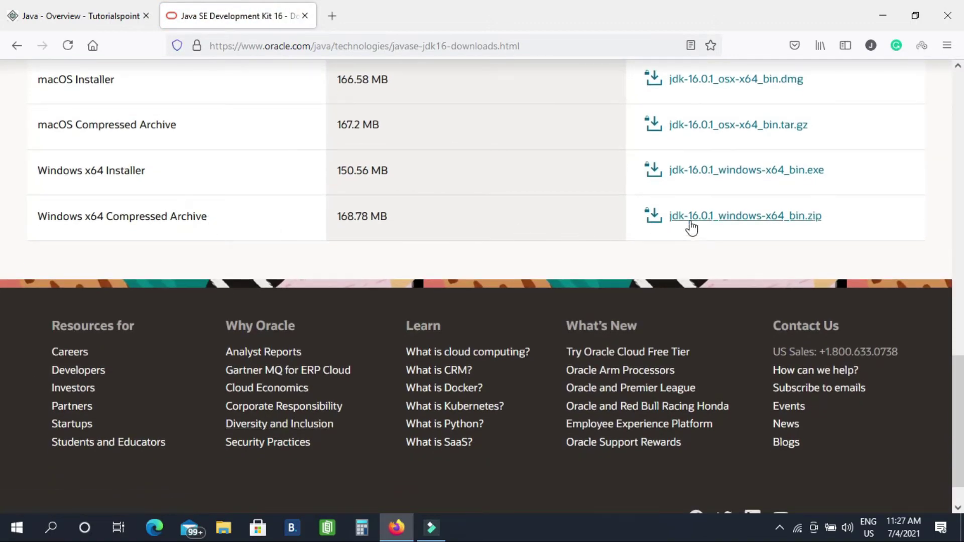
scroll(323, 312, "up", 8)
scroll(323, 311, "up", 8)
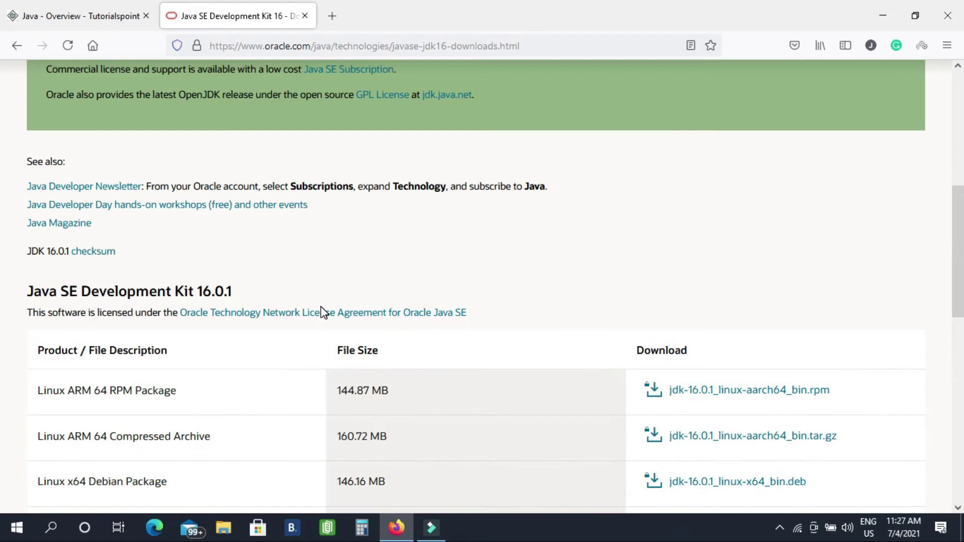
scroll(322, 312, "down", 12)
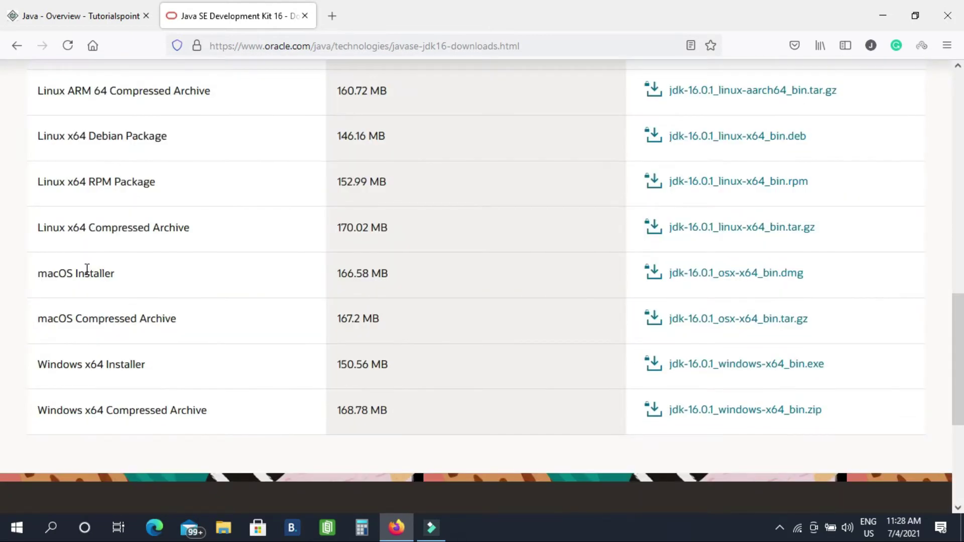
scroll(87, 270, "up", 4)
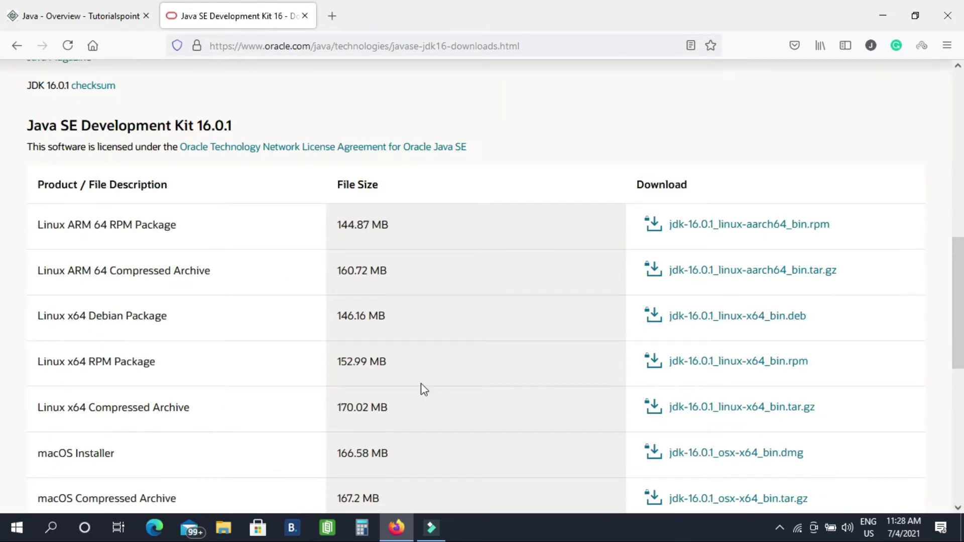
scroll(477, 402, "down", 6)
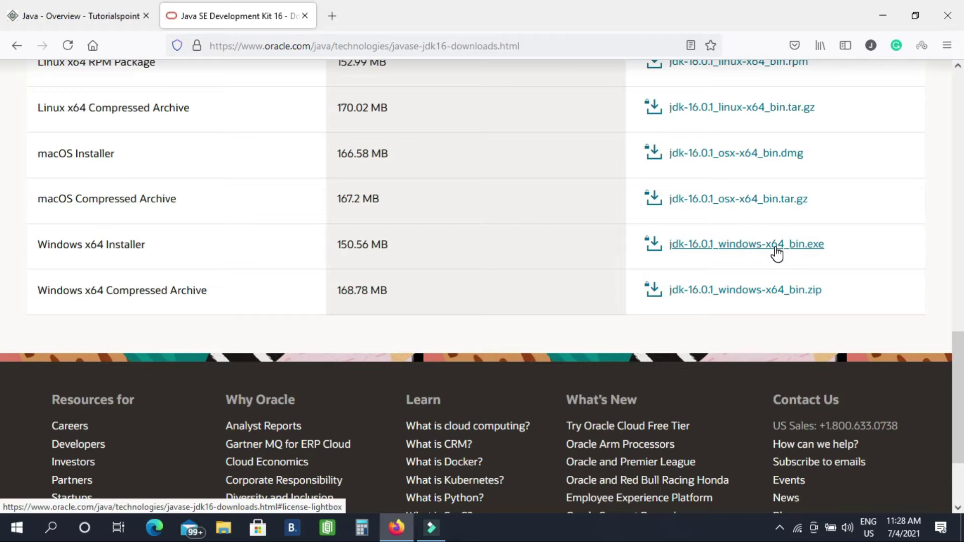
scroll(324, 273, "up", 5)
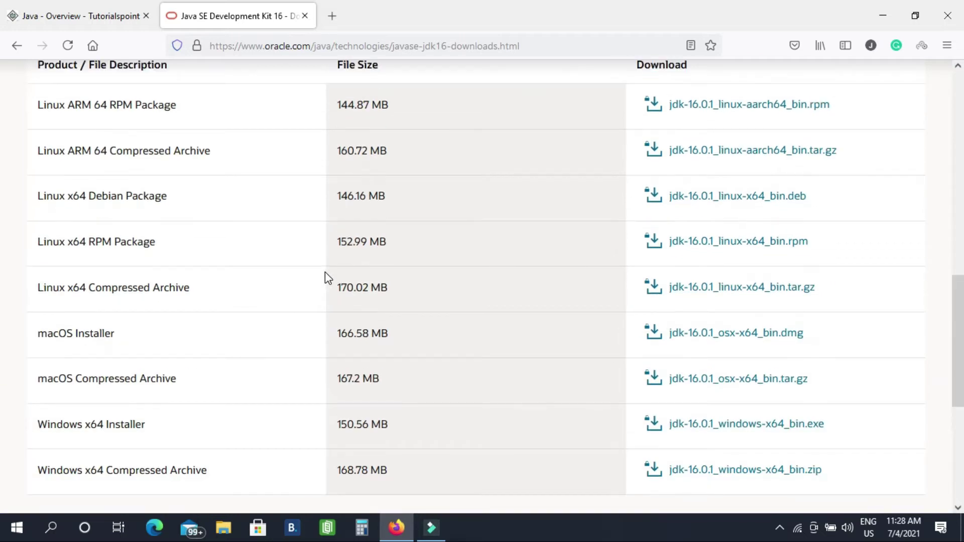
scroll(503, 358, "down", 7)
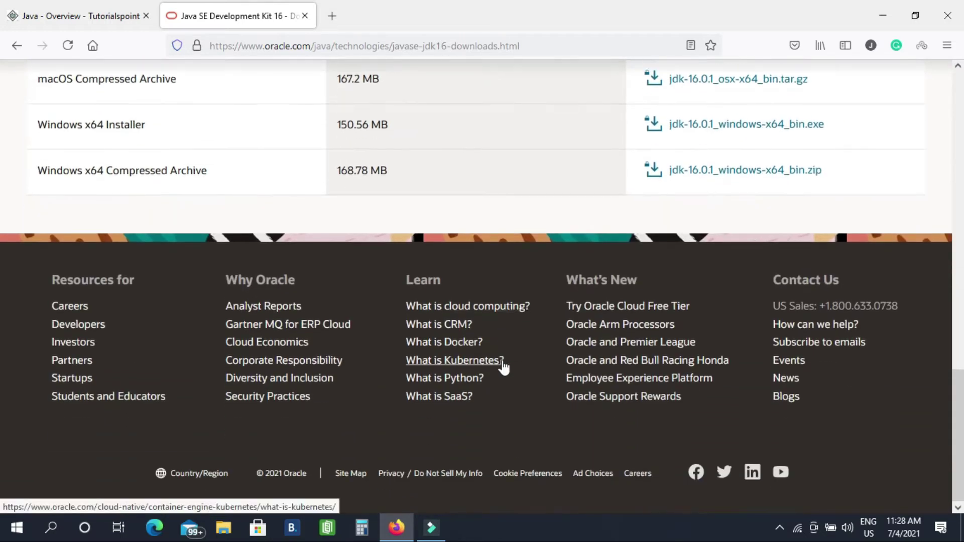
scroll(503, 364, "up", 4)
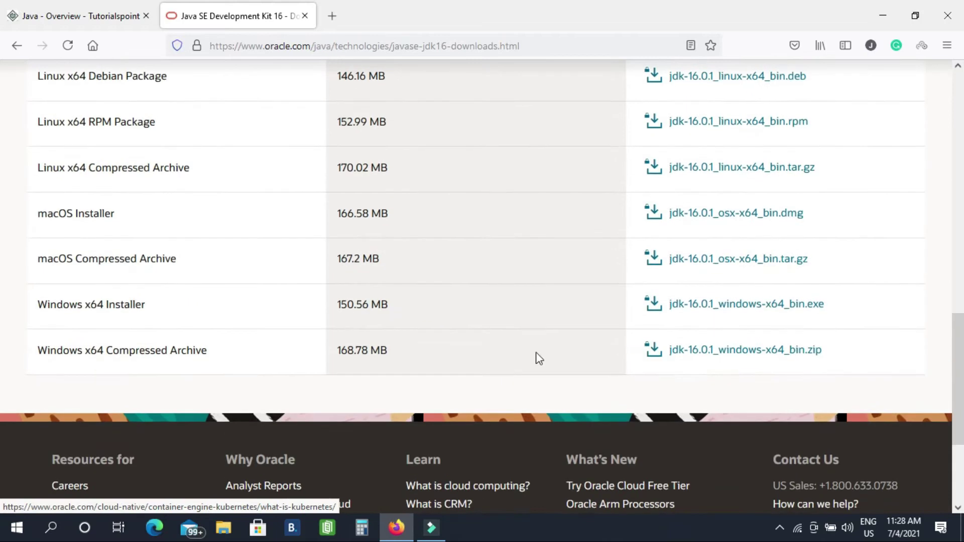
left_click(740, 318)
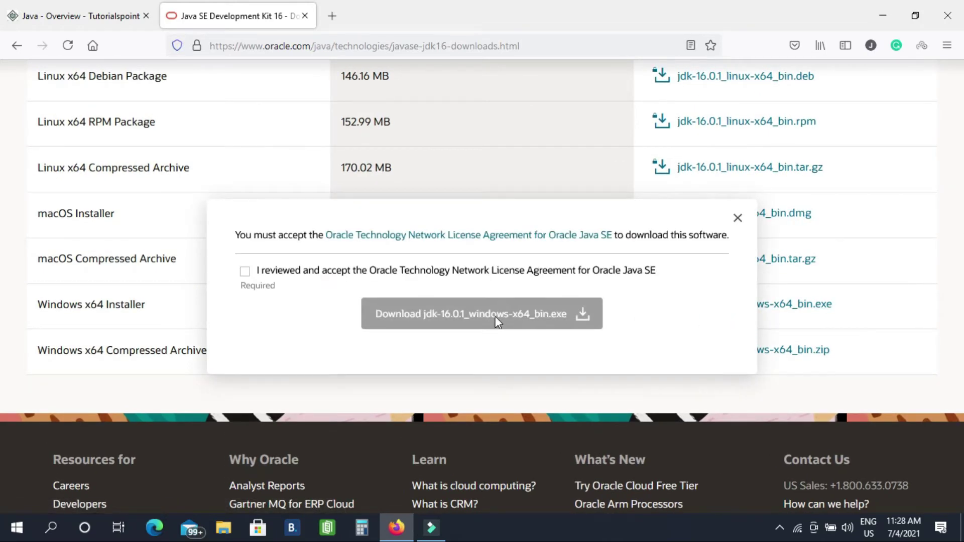
Step: Accept the Oracle license and start the JDK download, cancel the save, and close the popup
left_click(245, 271)
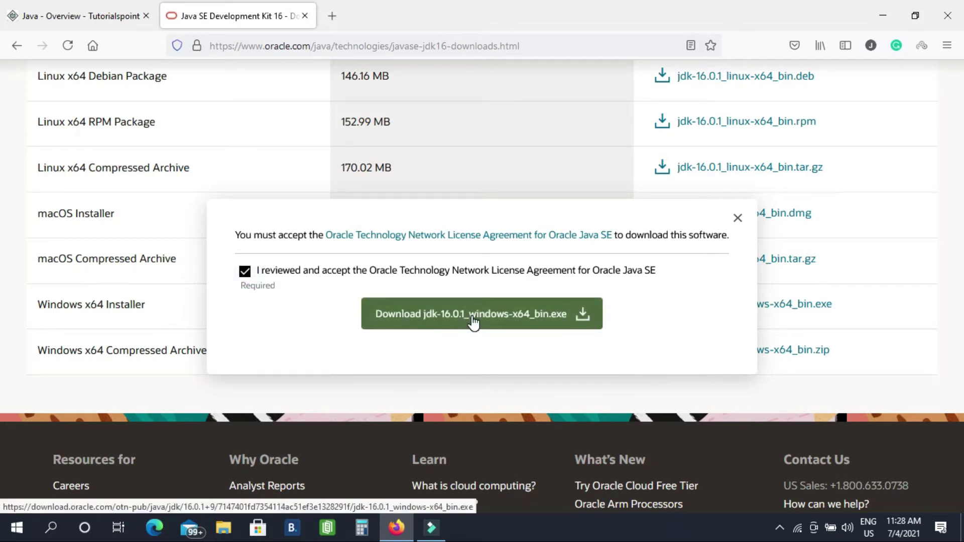
left_click(473, 318)
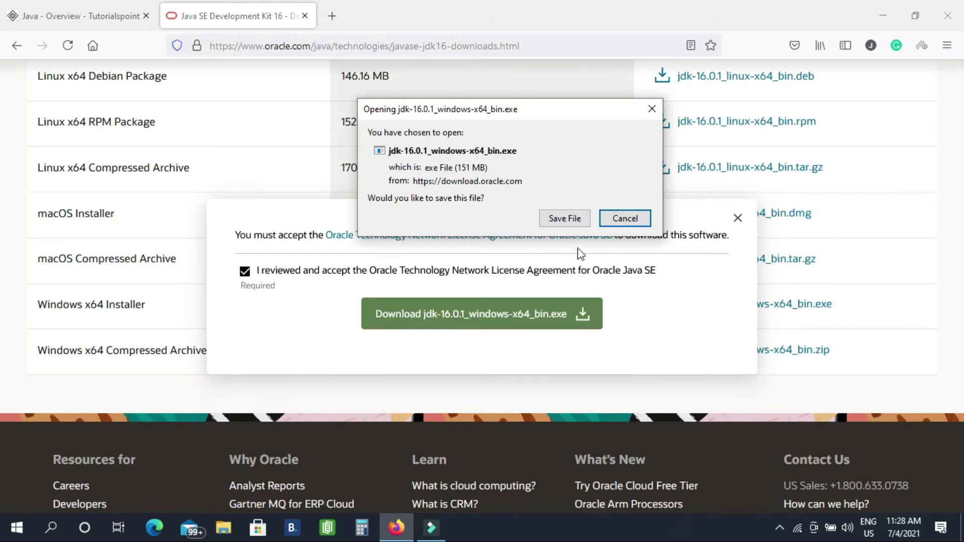
left_click(626, 221)
left_click(737, 219)
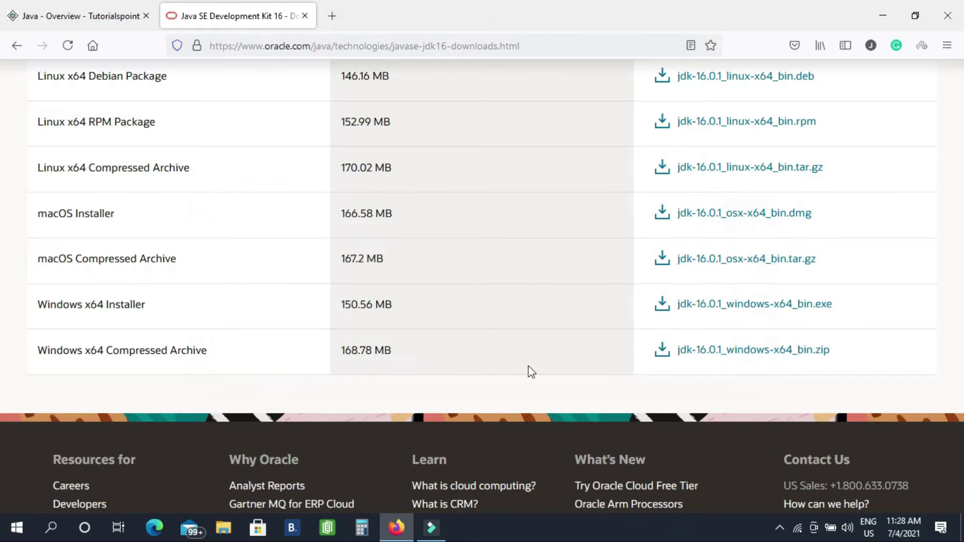
Step: Close the Oracle downloads tab, open a blank tab, and minimize Firefox to the desktop
scroll(529, 370, "up", 6)
scroll(496, 370, "up", 6)
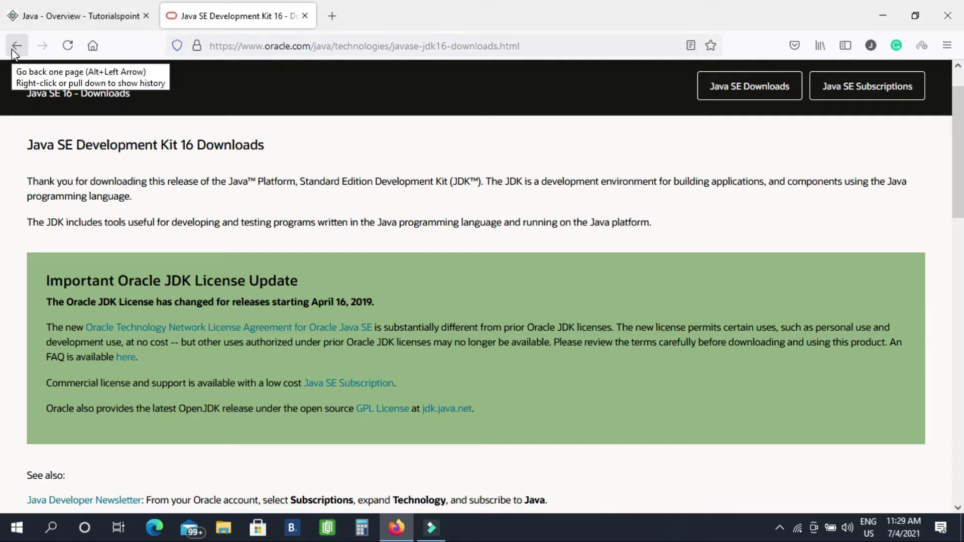
key("ctrl+w")
left_click(172, 11)
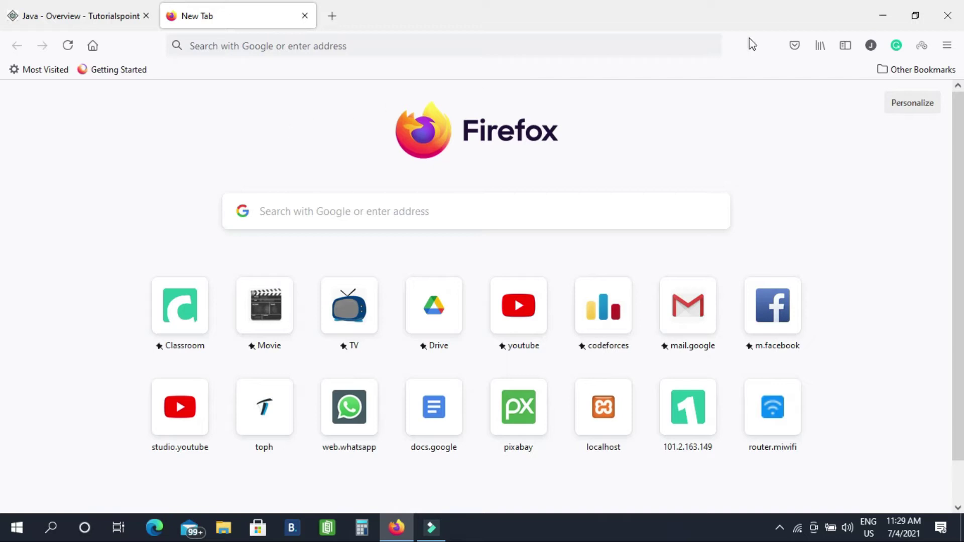
left_click(879, 4)
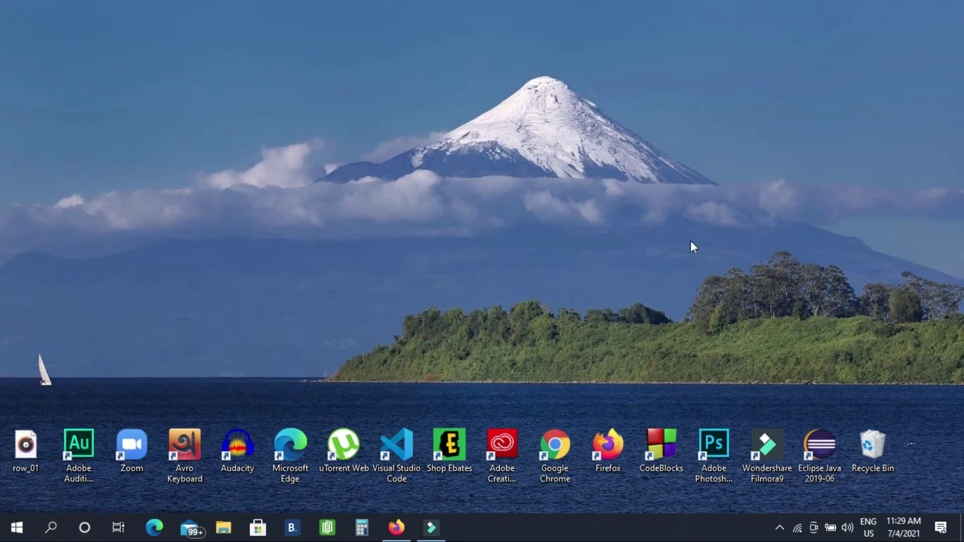
key("super+s")
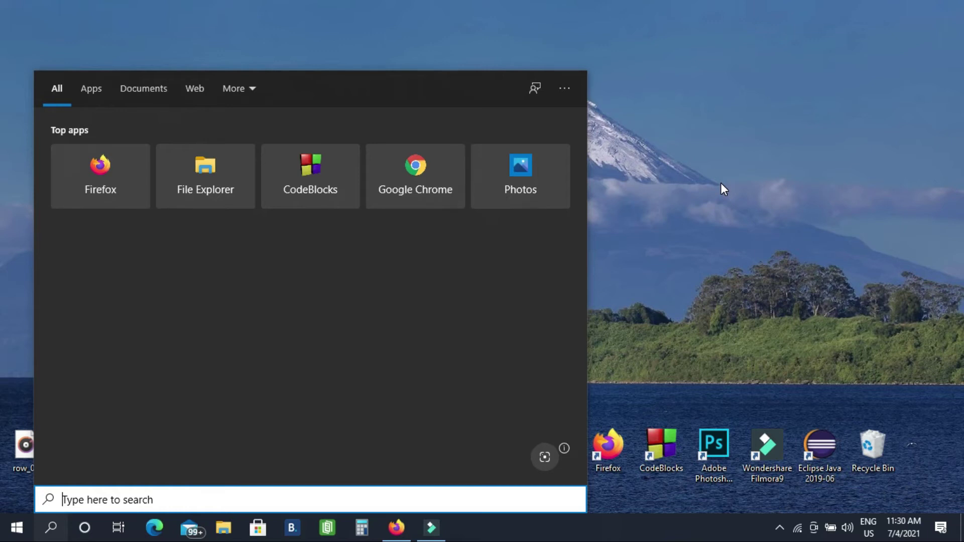
Step: Search Windows for 'cmd' and launch Command Prompt from Best match
type("cmd")
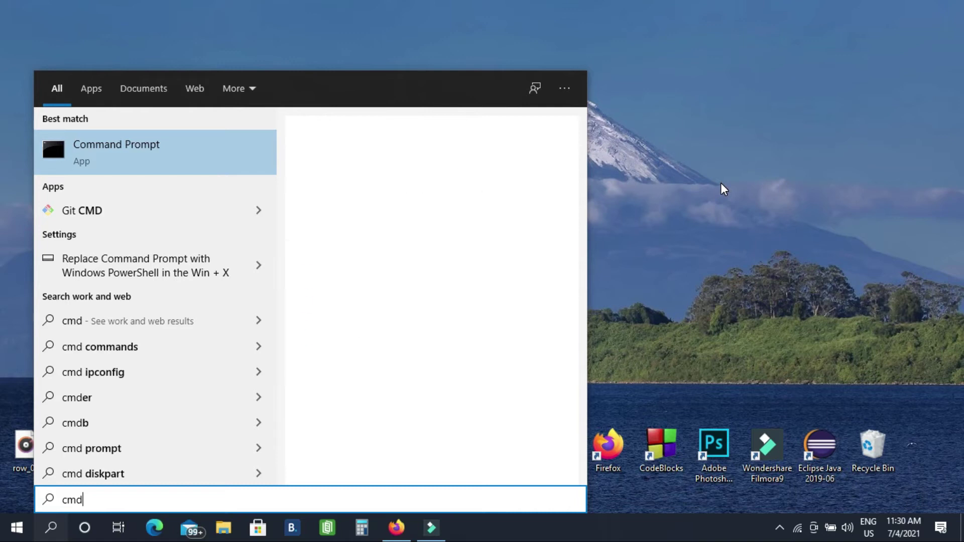
left_click(152, 154)
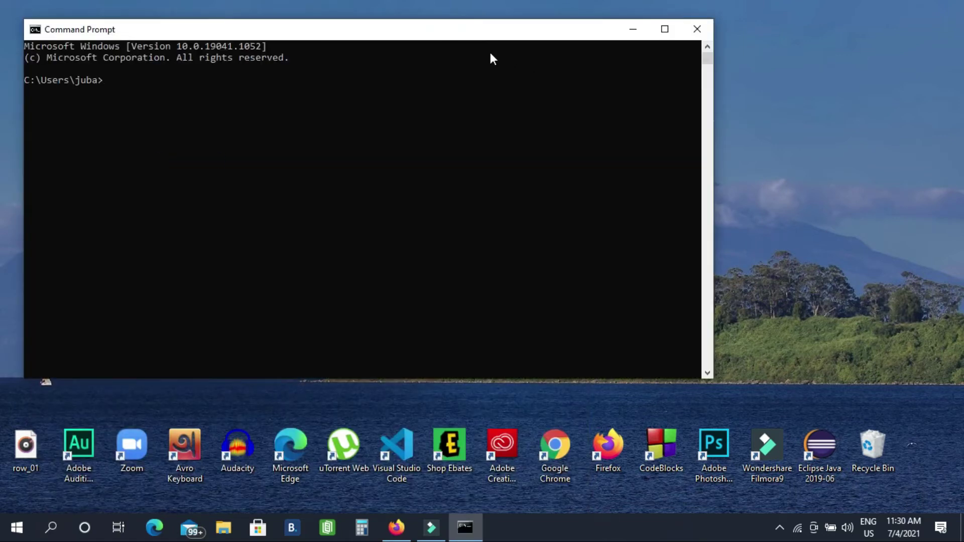
Step: Move the Command Prompt window toward the centre and run javac
left_click_drag(420, 33, 631, 125)
type("javac")
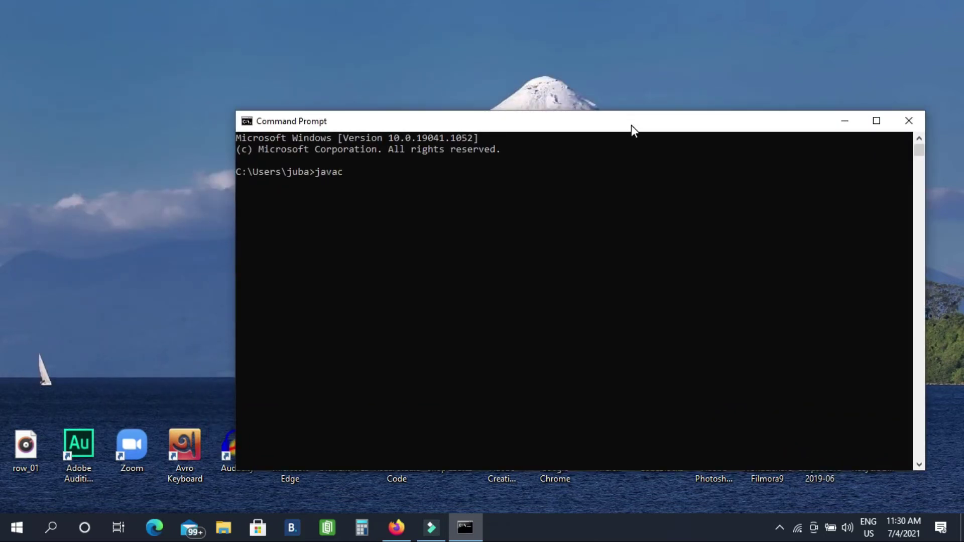
key("Return")
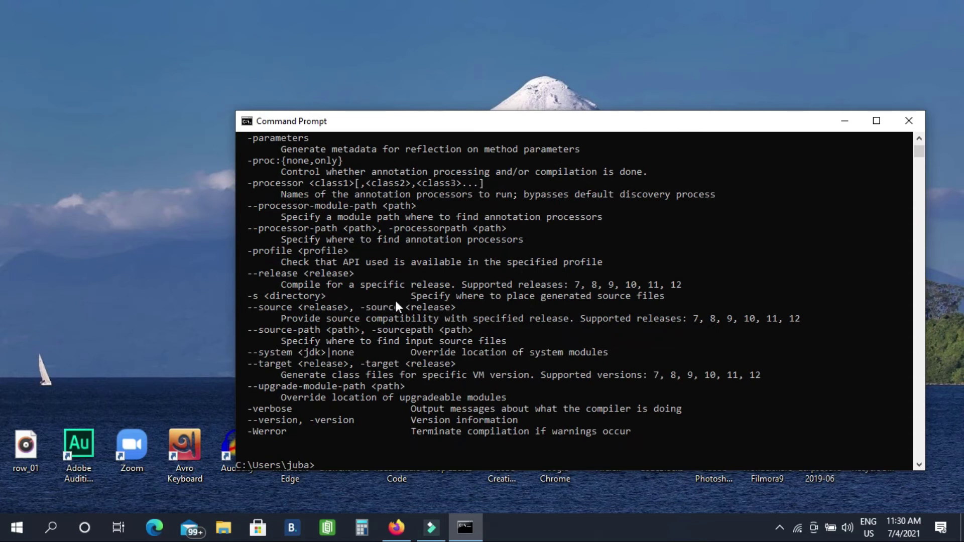
Step: Review javac's usage and options output, then close the Command Prompt window
scroll(422, 339, "up", 8)
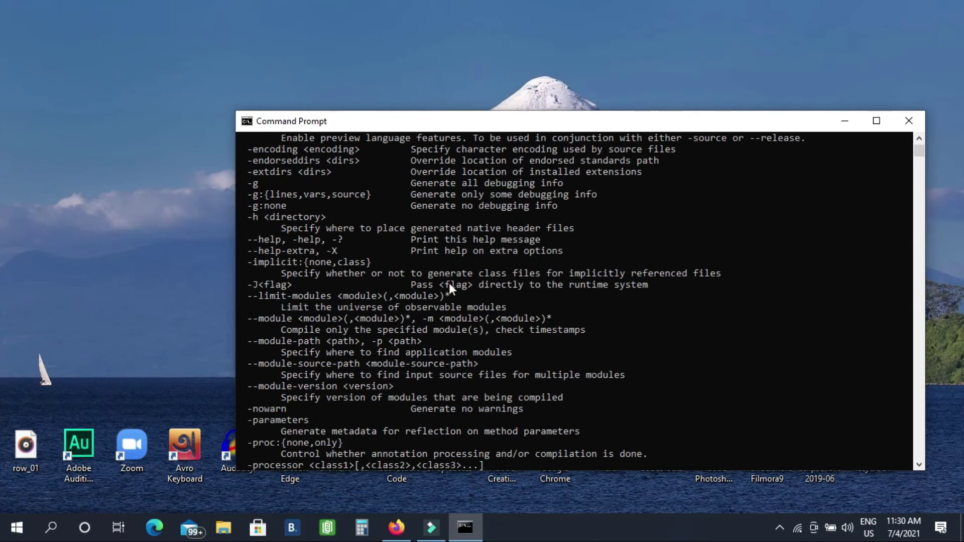
scroll(449, 283, "up", 6)
scroll(449, 282, "down", 18)
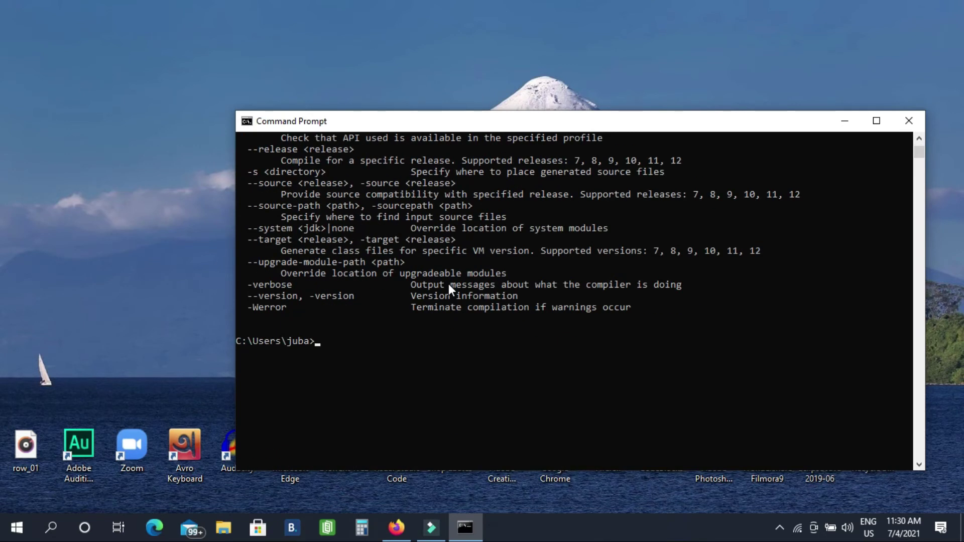
scroll(448, 285, "up", 18)
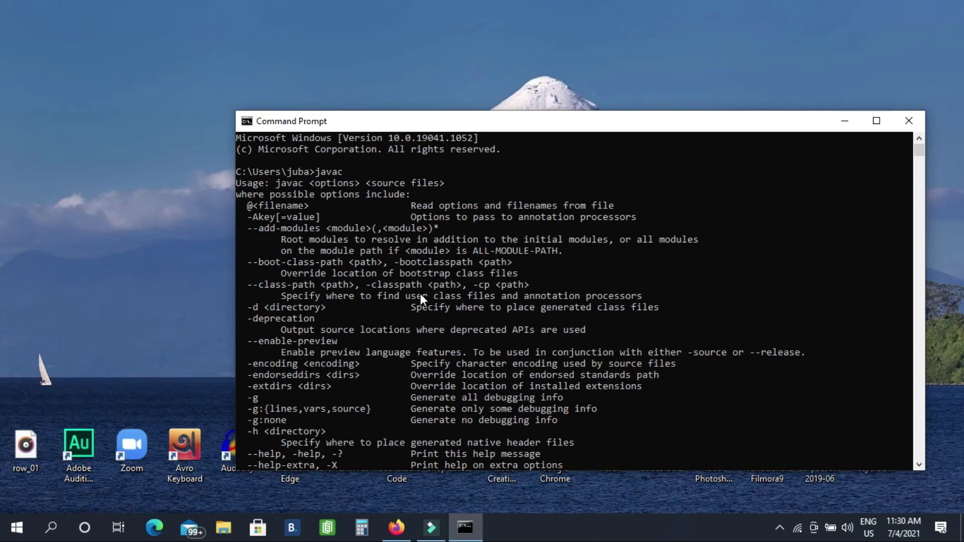
scroll(420, 294, "down", 20)
scroll(419, 291, "up", 10)
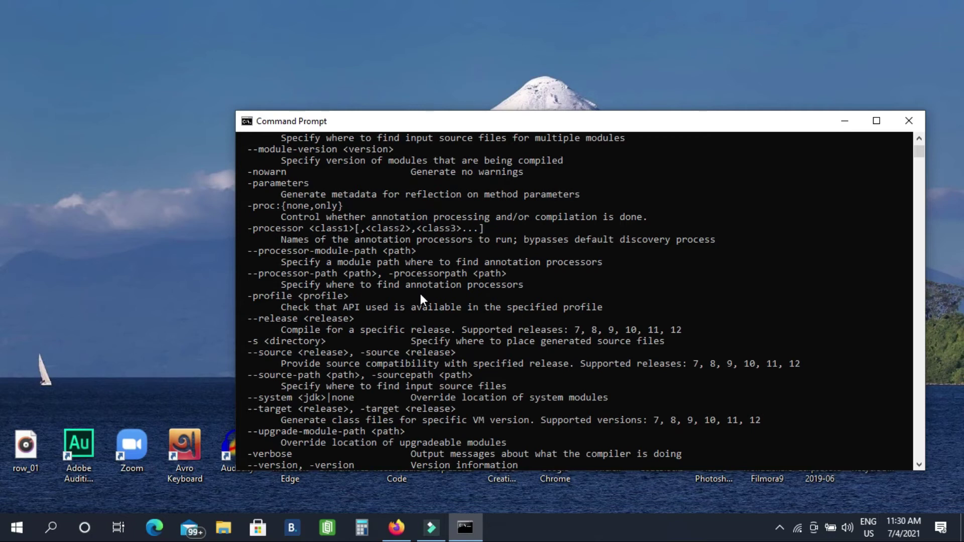
scroll(420, 294, "up", 12)
scroll(577, 288, "up", 2)
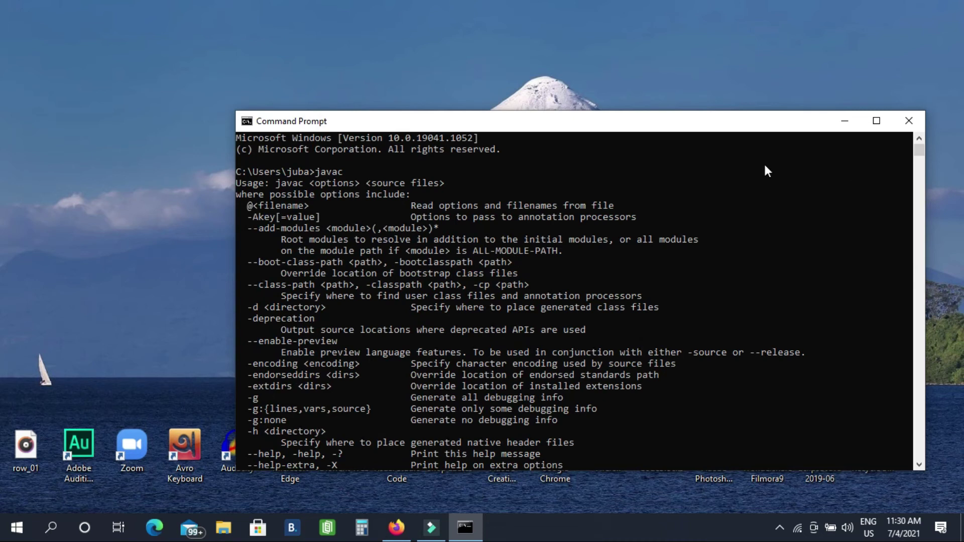
left_click(909, 121)
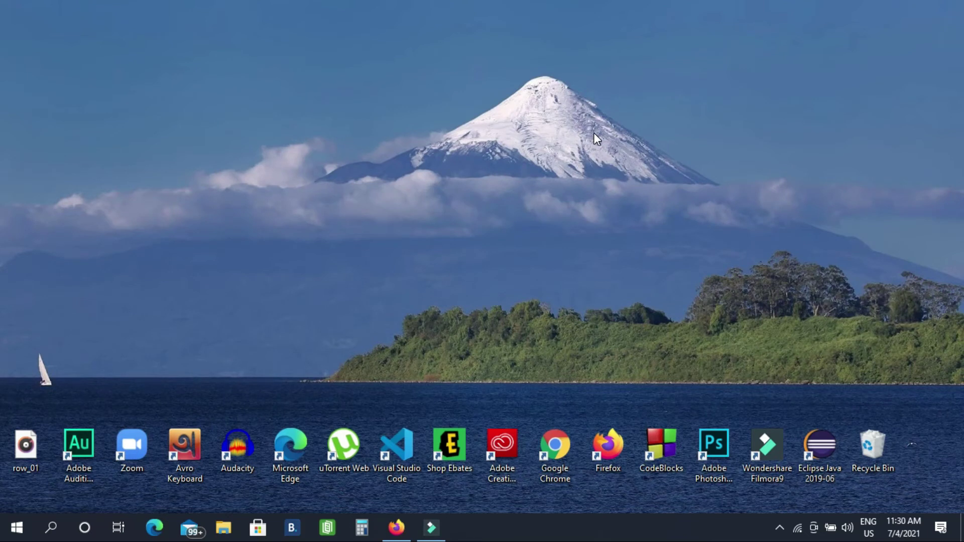
Step: Restore Firefox and search the web for 'eclipse download'
left_click(396, 527)
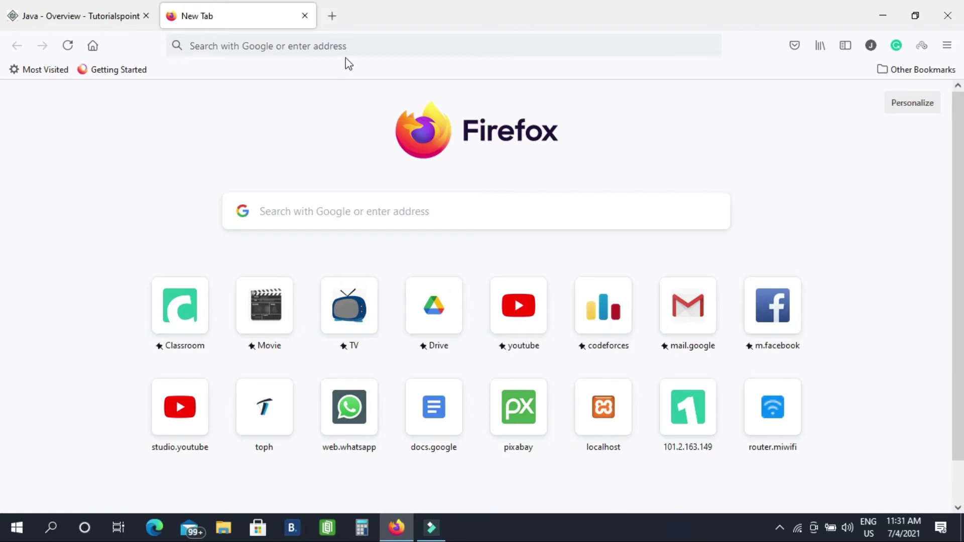
left_click(329, 41)
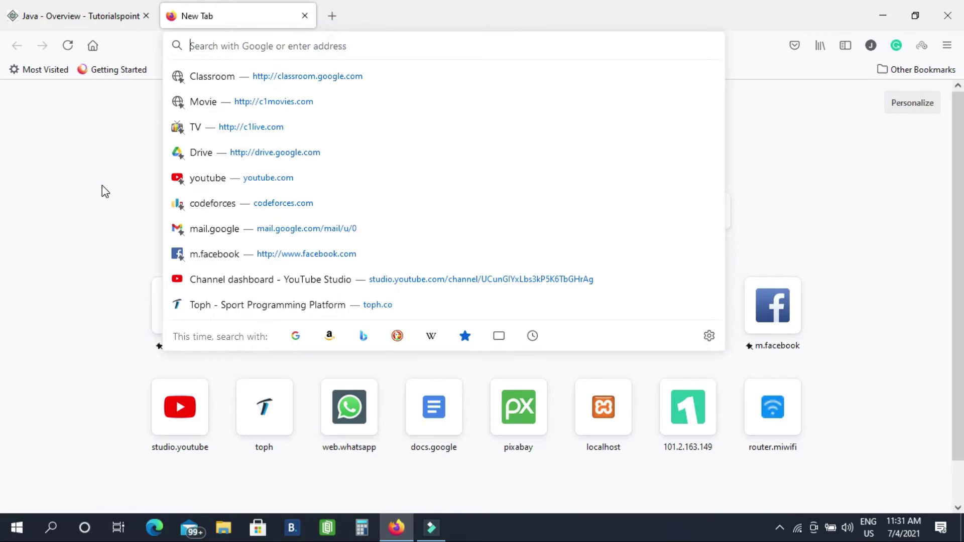
left_click(102, 187)
left_click(331, 49)
type("eli")
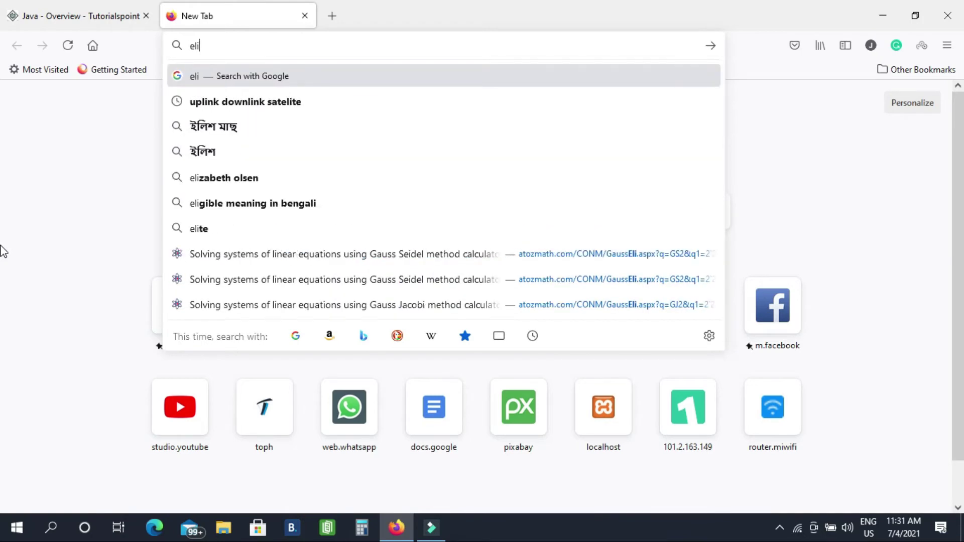
key("BackSpace")
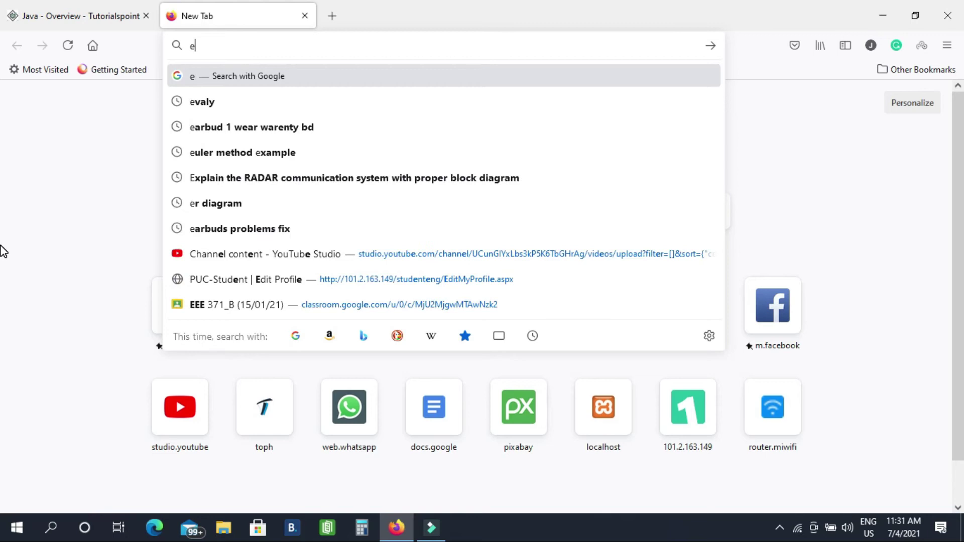
type("clipse dow")
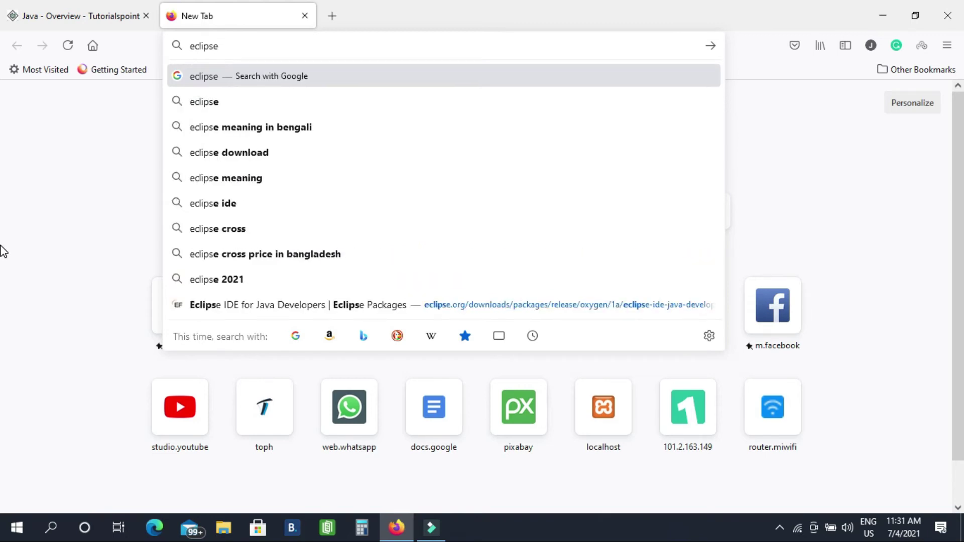
type("nload")
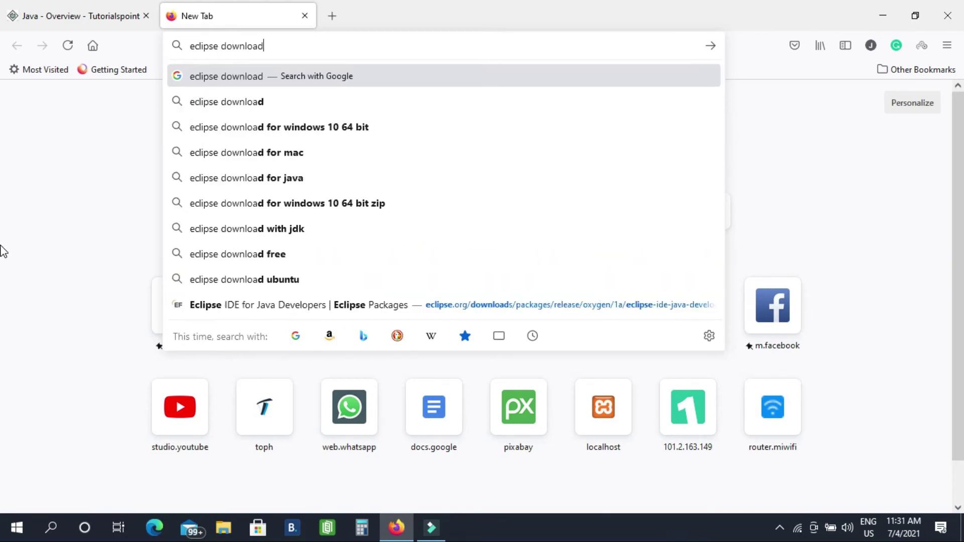
key("Return")
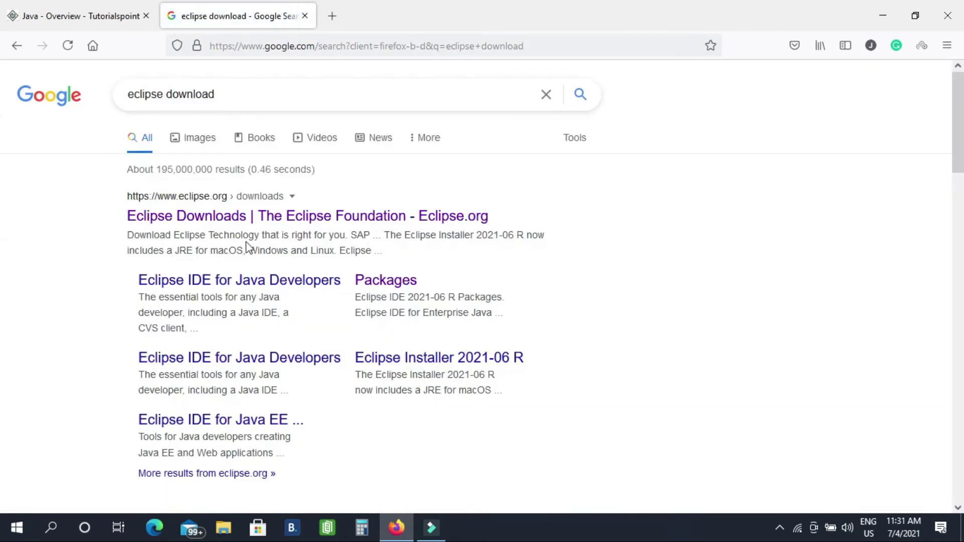
Step: Save eclipse-inst-jre-win64.exe from eclipse.org/downloads via Download x86_64, then close Firefox
left_click(247, 220)
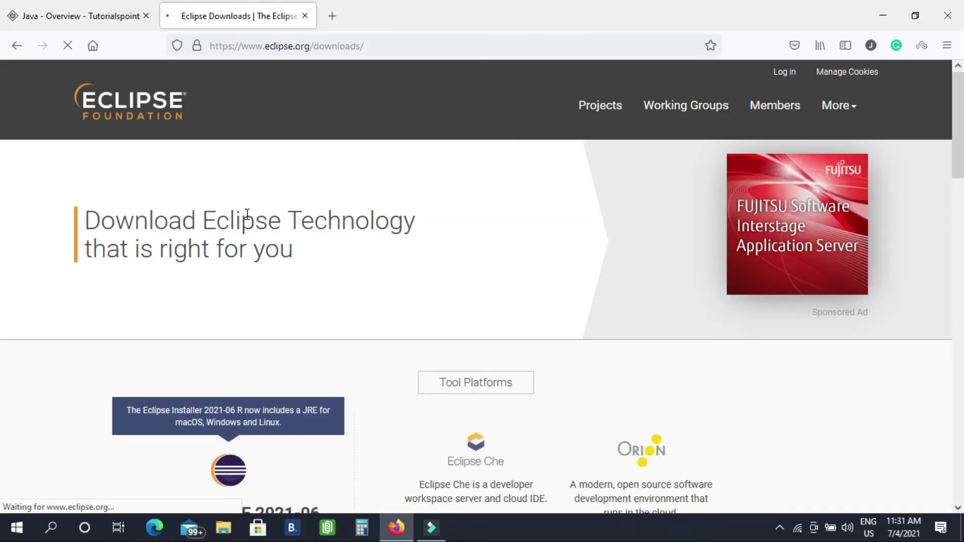
scroll(247, 215, "down", 3)
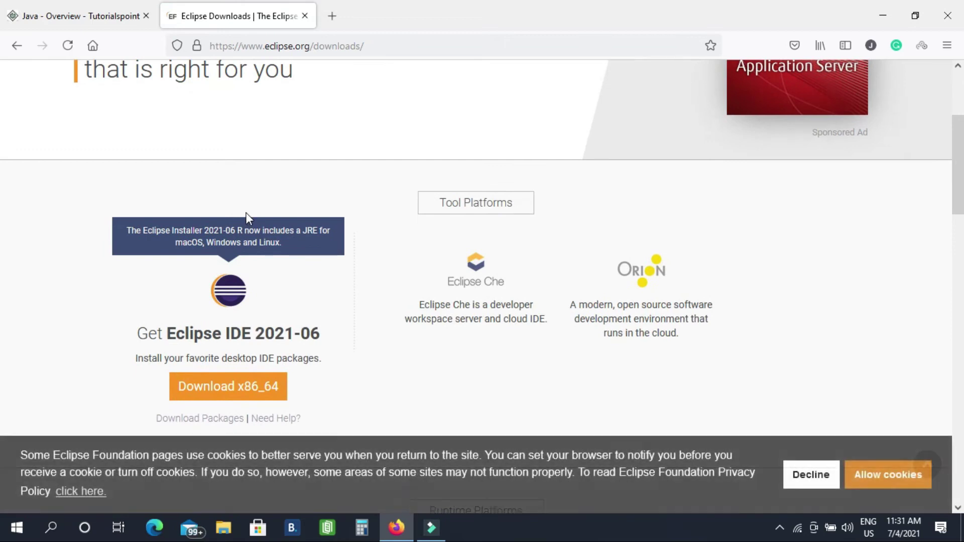
scroll(248, 217, "down", 2)
left_click(256, 275)
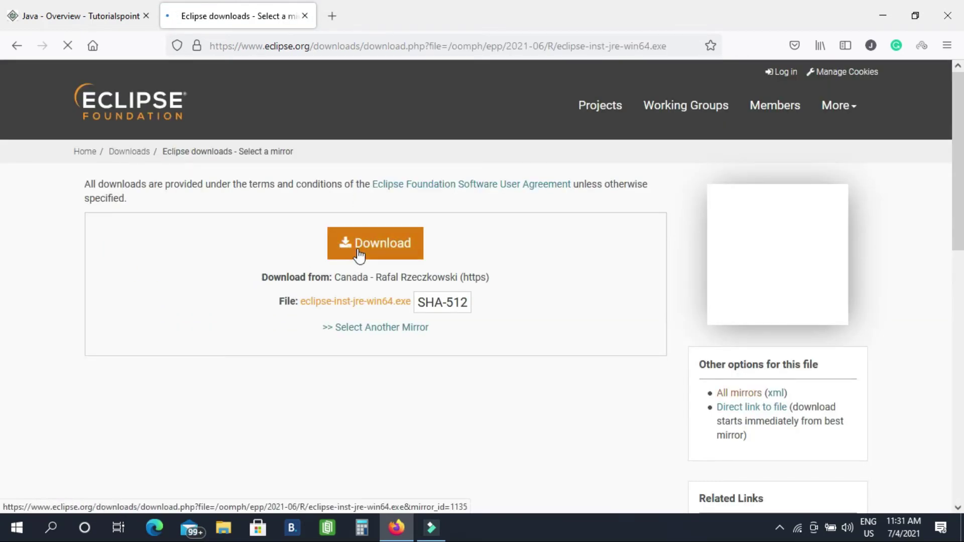
left_click(372, 246)
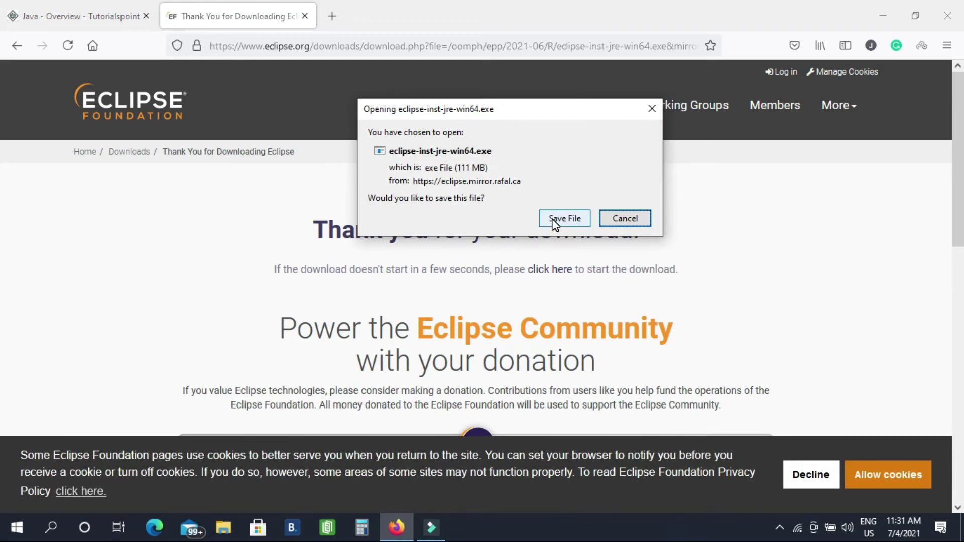
left_click(554, 218)
scroll(517, 267, "down", 2)
scroll(517, 266, "up", 2)
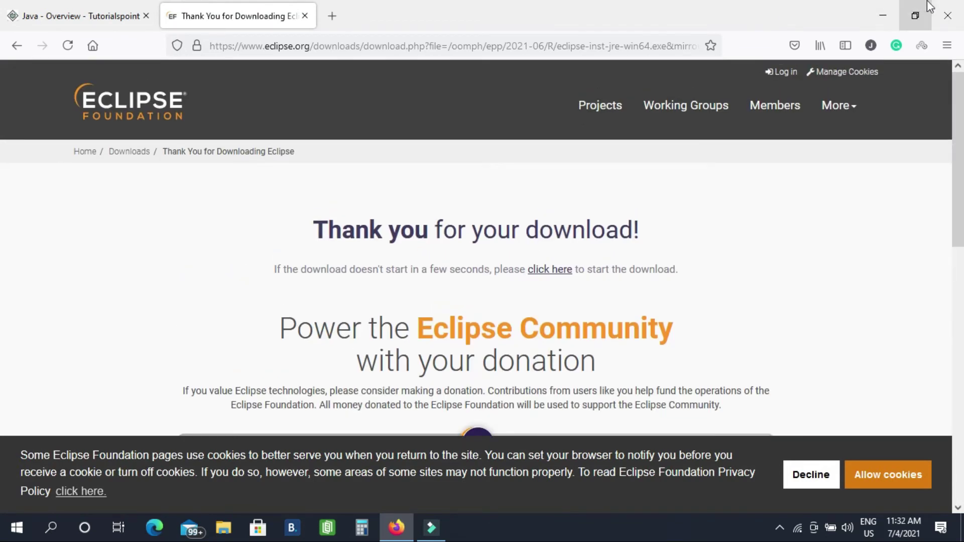
left_click(949, 10)
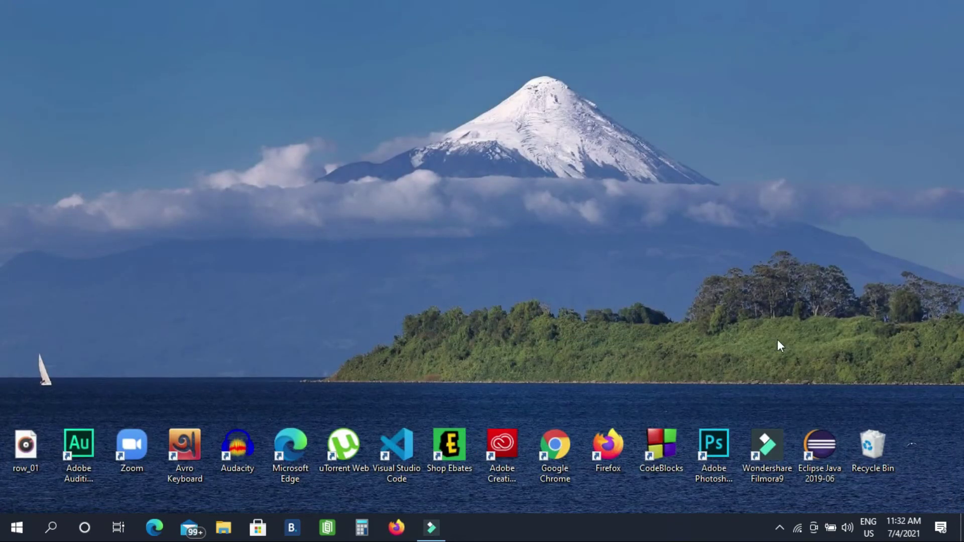
Step: Launch Eclipse Java 2019-06 from its desktop shortcut and let eclipse-workspace load
double_click(820, 446)
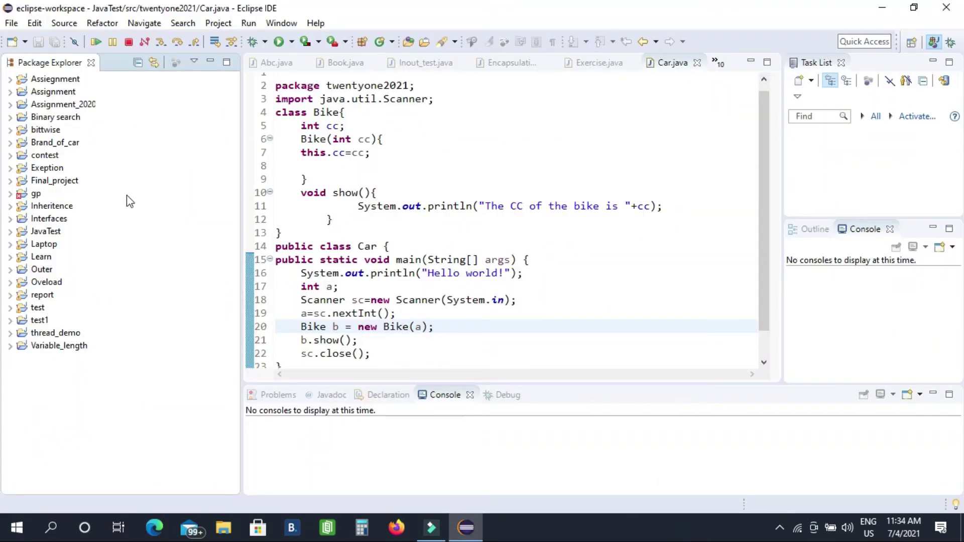
Step: Choose File > New > Java Project in Eclipse to open the New Java Project wizard
left_click(4, 23)
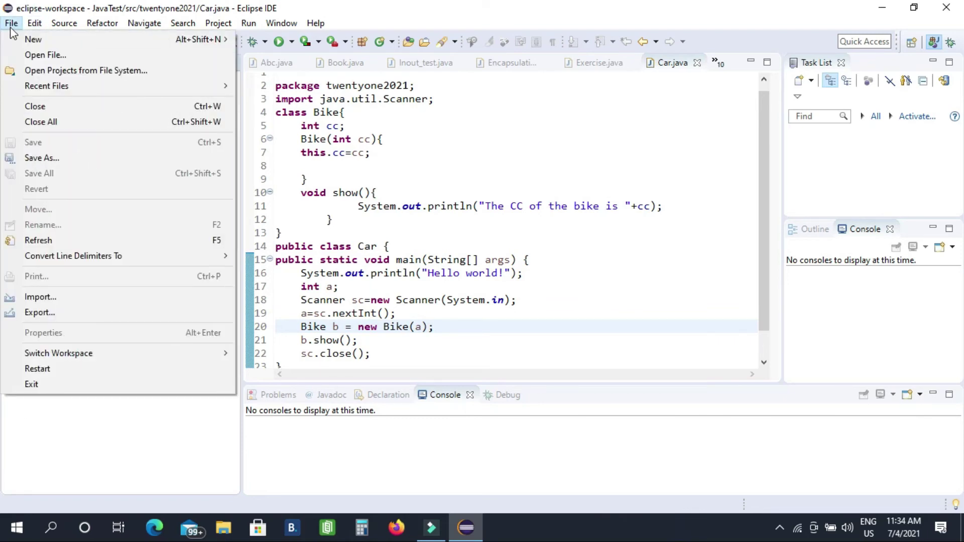
mouse_move(20, 41)
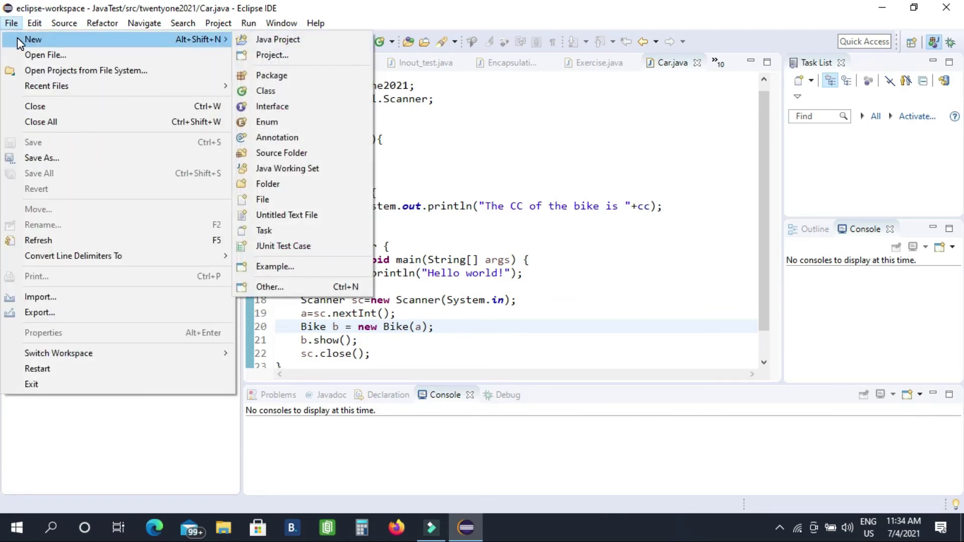
left_click(317, 45)
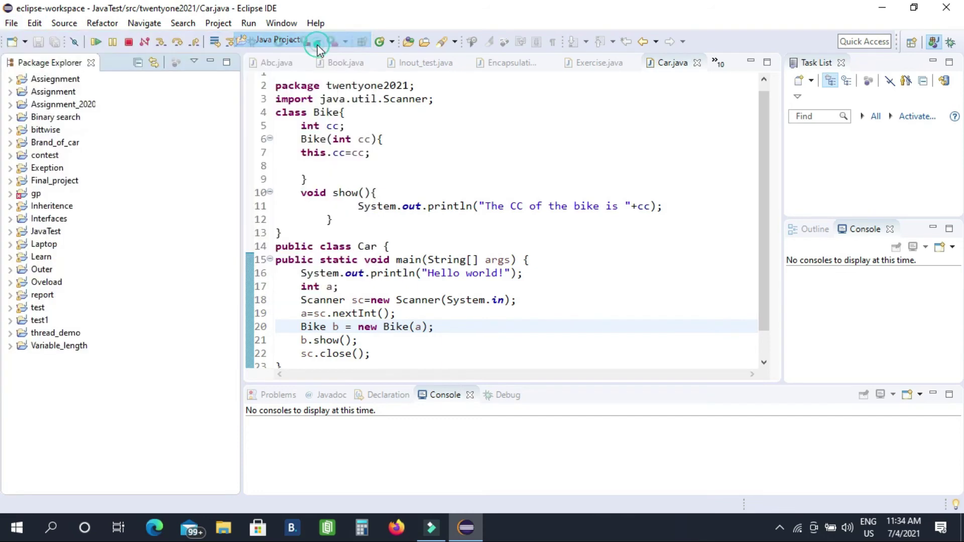